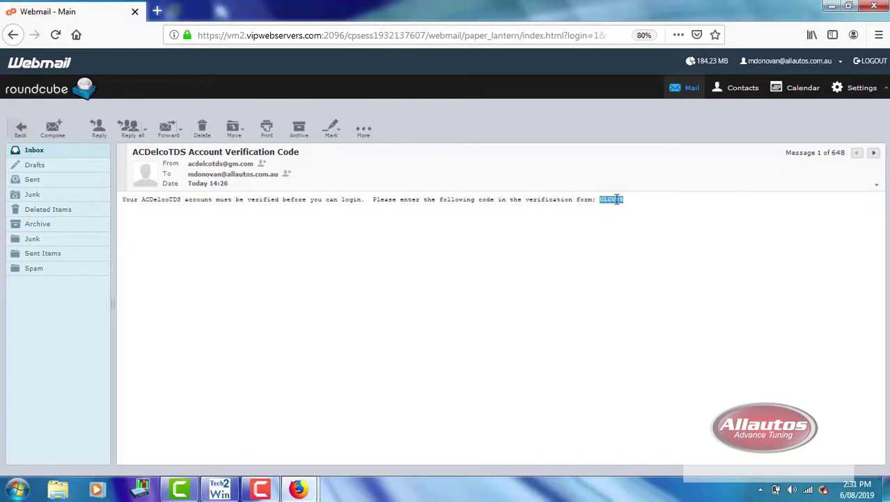
Copy the emailed verification code and log in to ACDelco TDS with it.
right_click(617, 199)
click(638, 209)
mouse_move(298, 487)
click(230, 436)
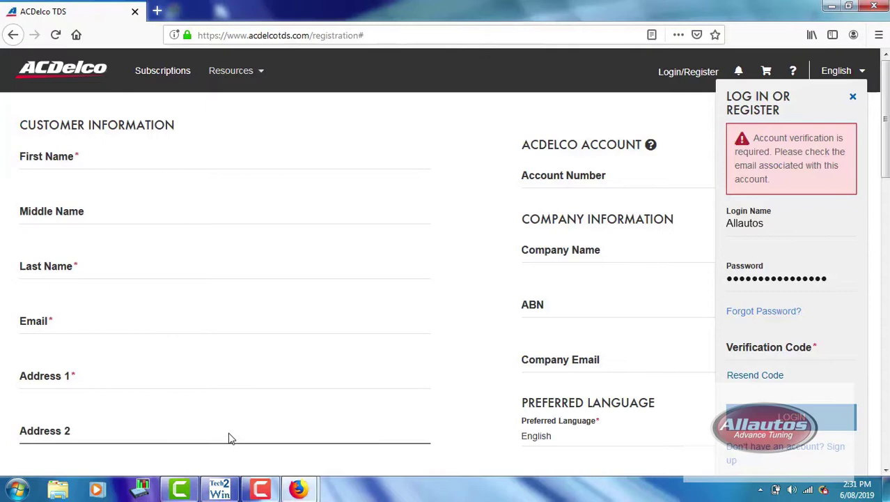
scroll(780, 282, down, 2)
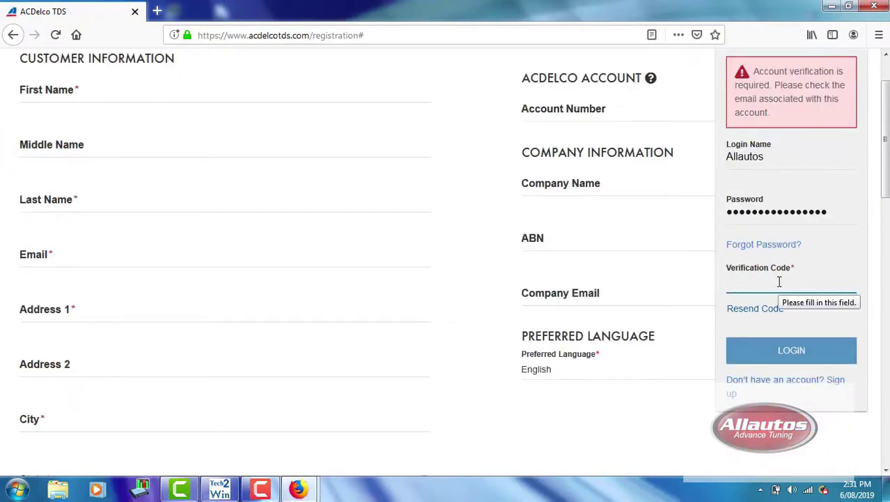
right_click(779, 281)
click(779, 338)
click(781, 350)
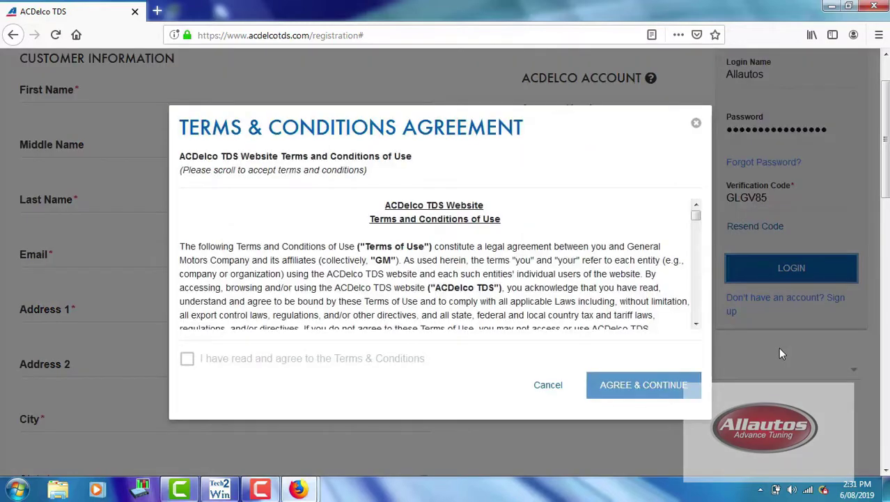
Accept the website Terms & Conditions and continue.
click(696, 326)
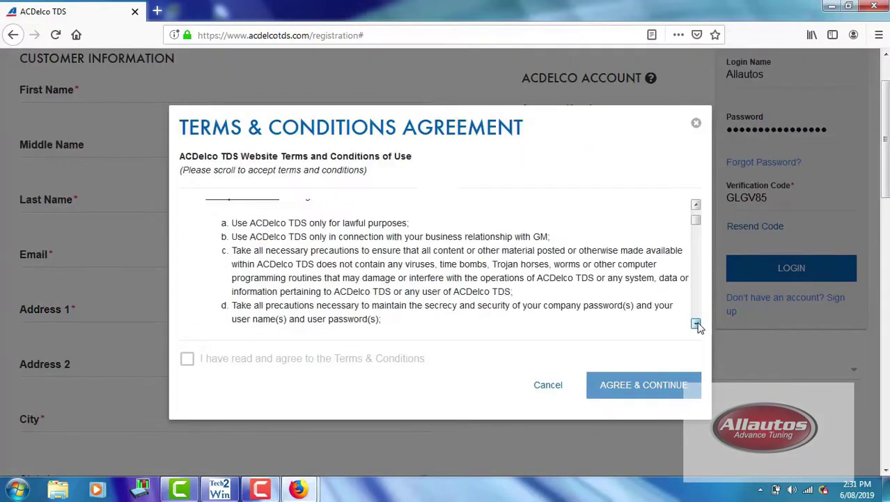
drag(699, 248, 703, 326)
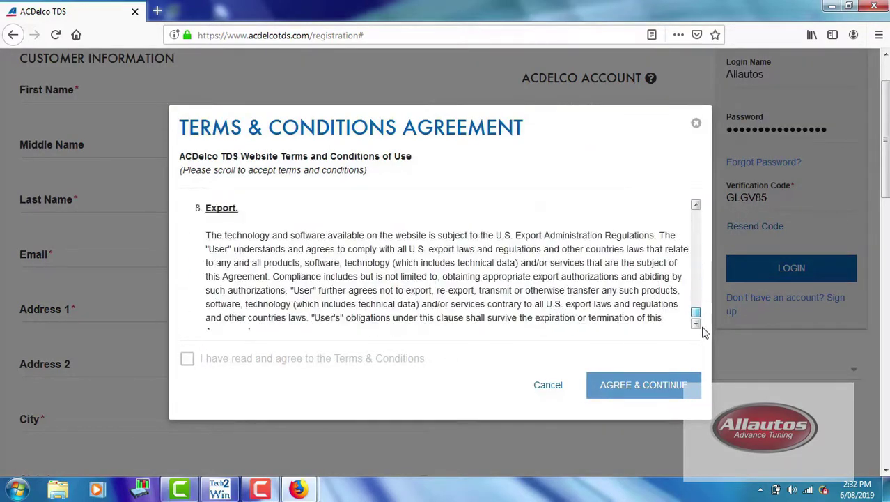
click(187, 359)
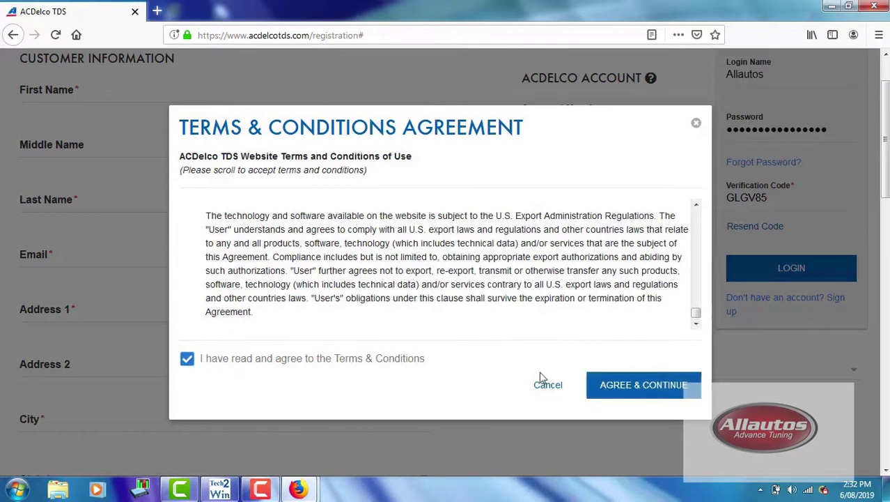
click(630, 393)
Add a 1 Vehicle ($55.00) Vehicle Programming Software subscription to the cart.
click(716, 372)
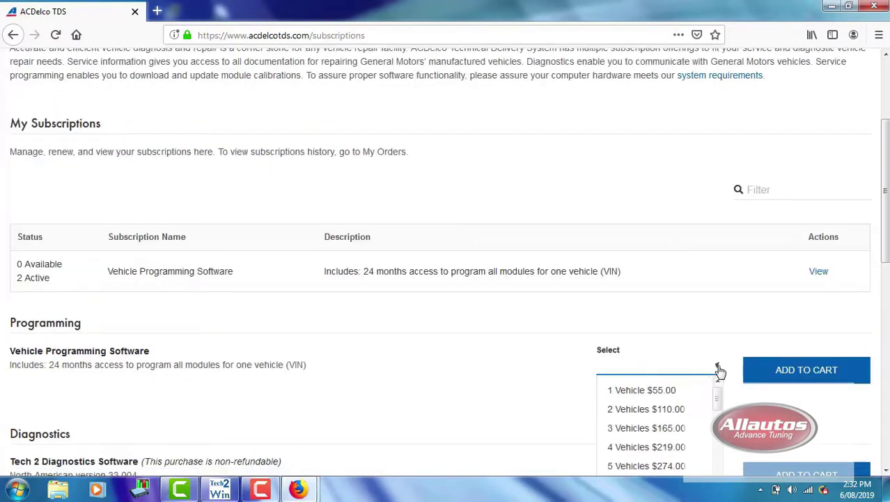
click(660, 392)
click(803, 372)
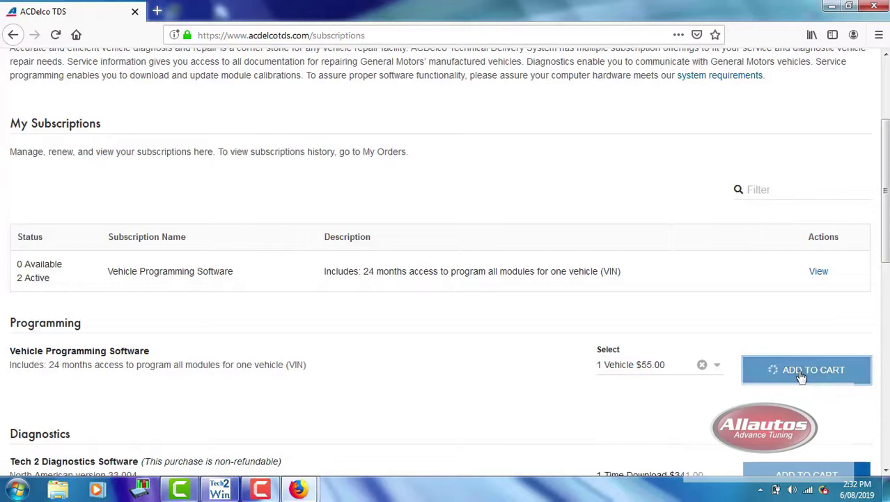
Check out the cart and accept the End User License terms.
click(541, 324)
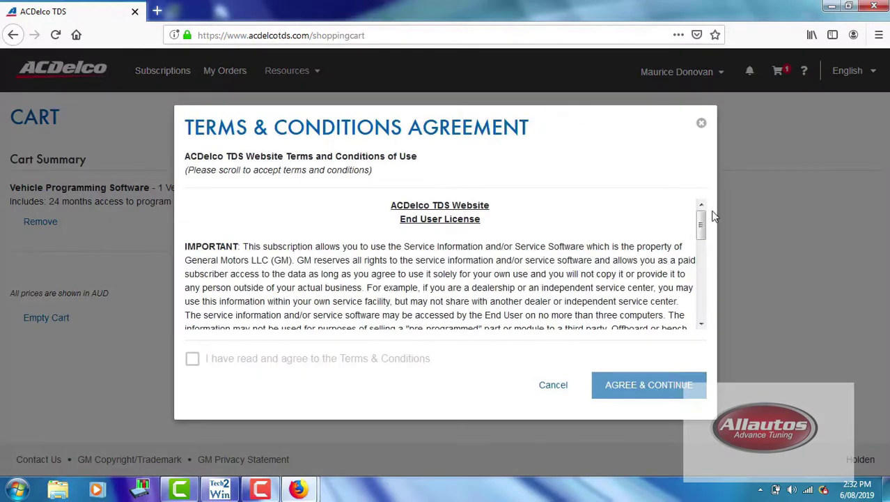
drag(701, 220, 705, 322)
click(192, 359)
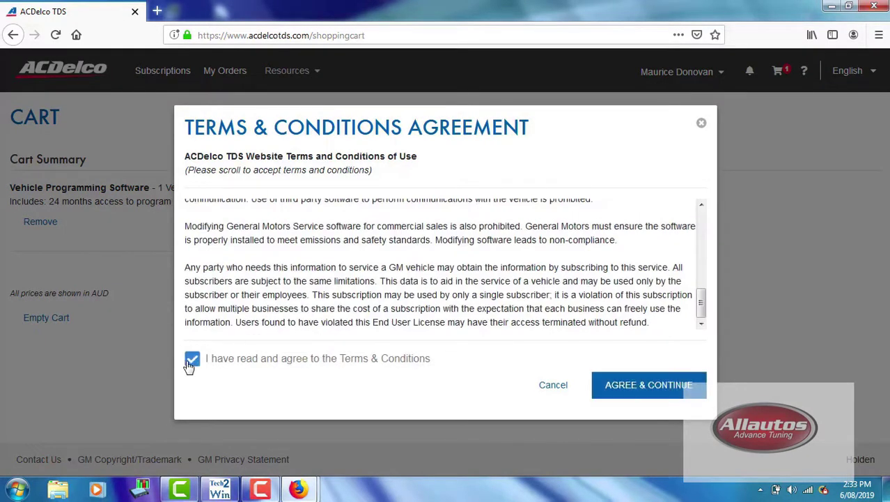
click(635, 392)
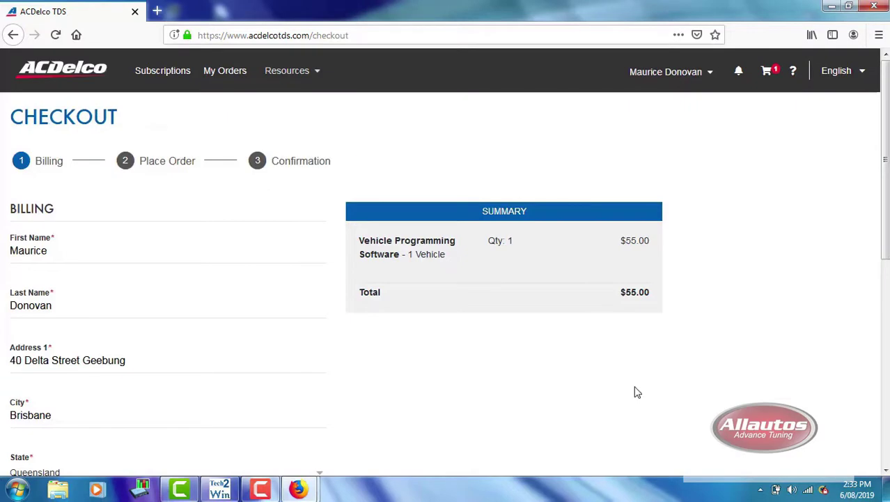
Advance from billing to the Place Order step and enter the cardholder's name.
drag(885, 206, 887, 420)
click(650, 423)
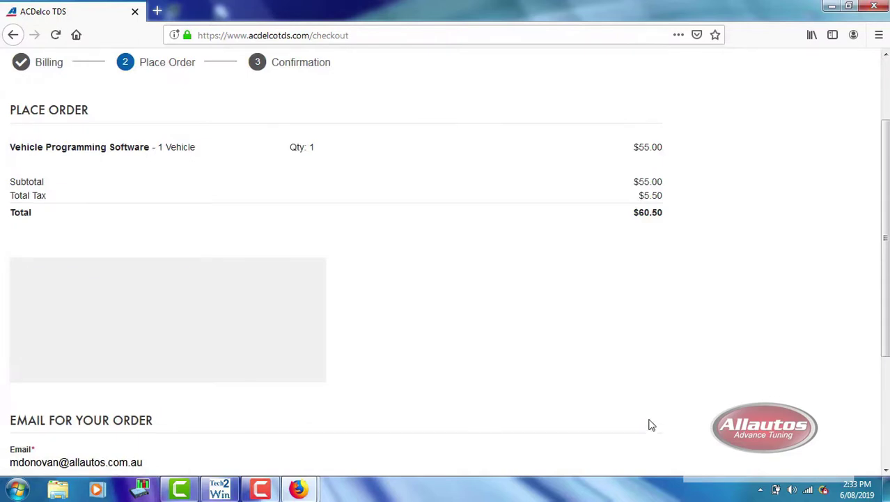
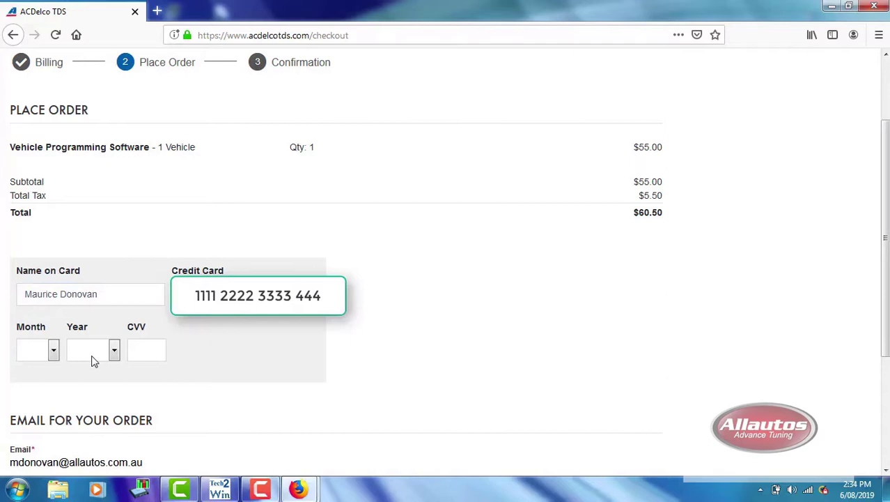
Set card expiry to 10/2021, enter the CVV, and place the $60.50 order.
click(53, 351)
click(23, 299)
click(114, 351)
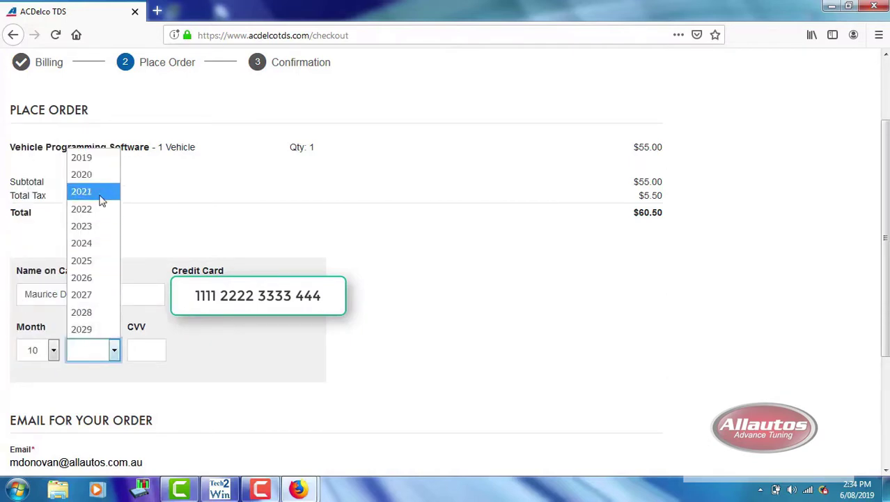
click(100, 194)
click(147, 350)
text(1)
scroll(886, 472, down, 3)
click(642, 414)
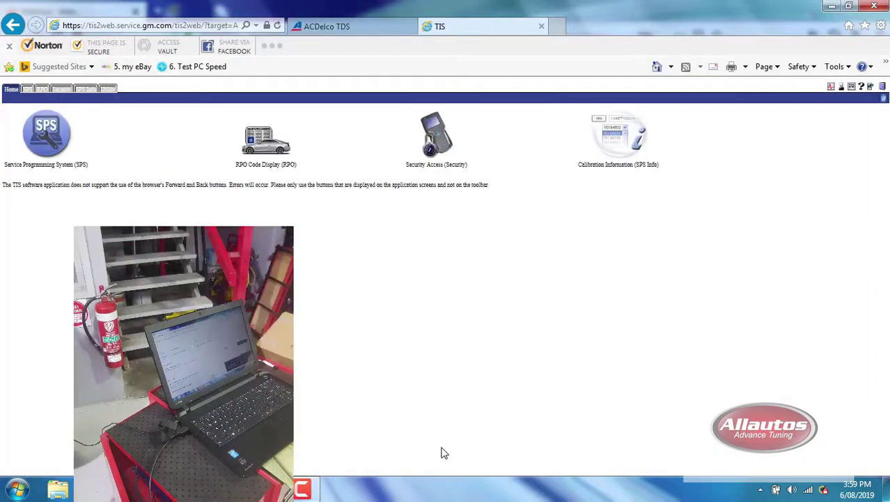
Open Service Programming System from the TIS2Web home page and start SPS.
click(50, 132)
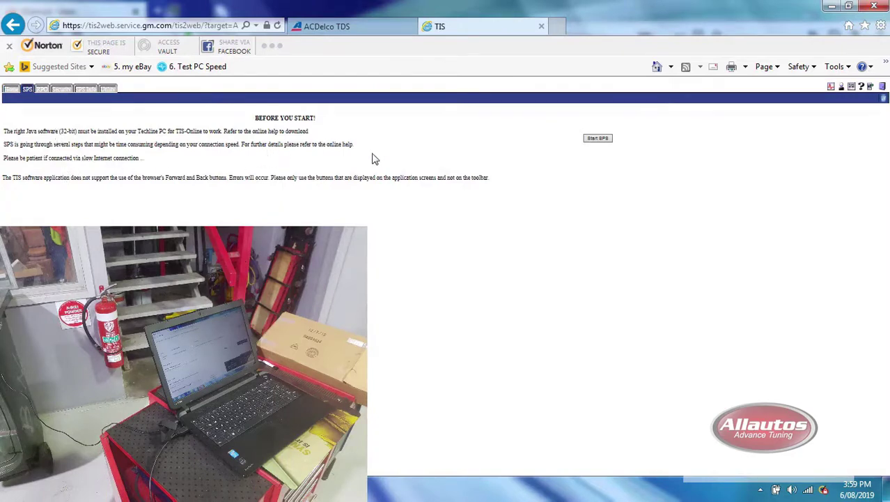
click(597, 139)
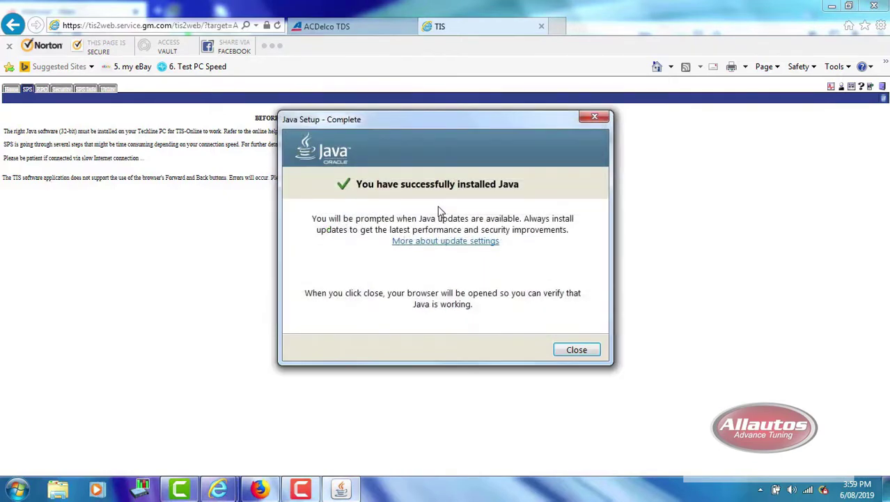
Dismiss Java Setup, then run the downloaded Java installer with admin permission and install it.
click(574, 348)
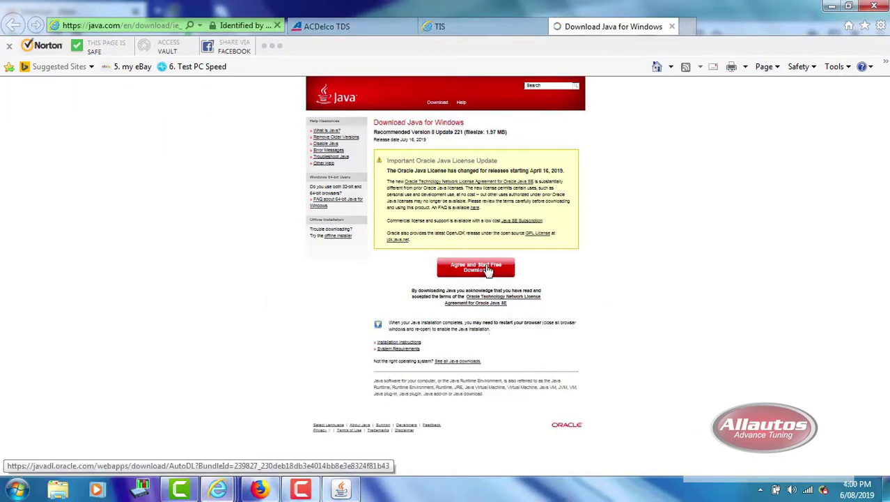
click(610, 463)
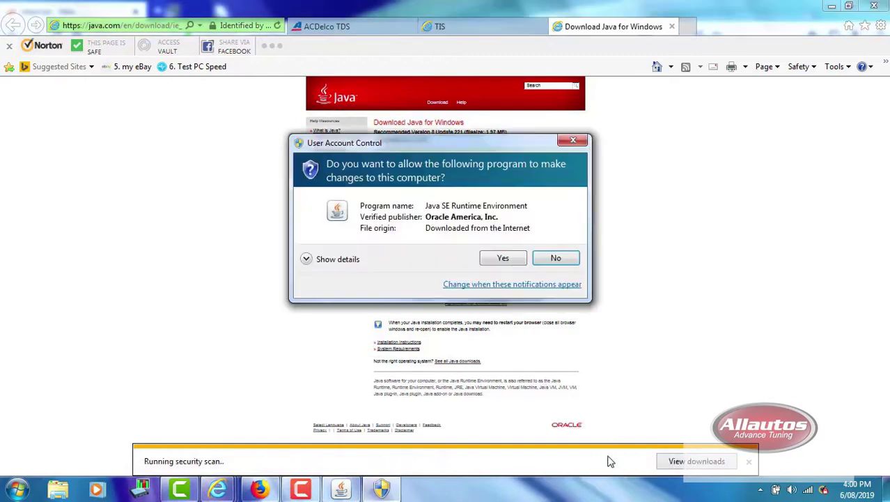
click(522, 261)
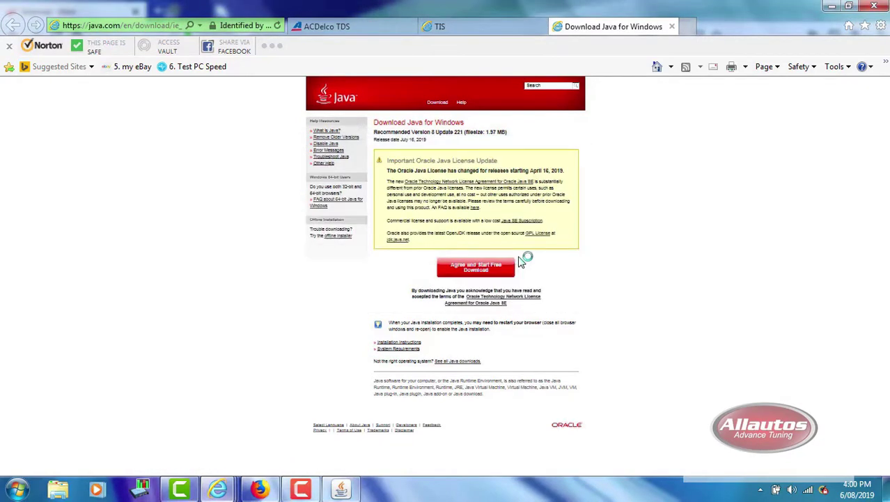
click(558, 359)
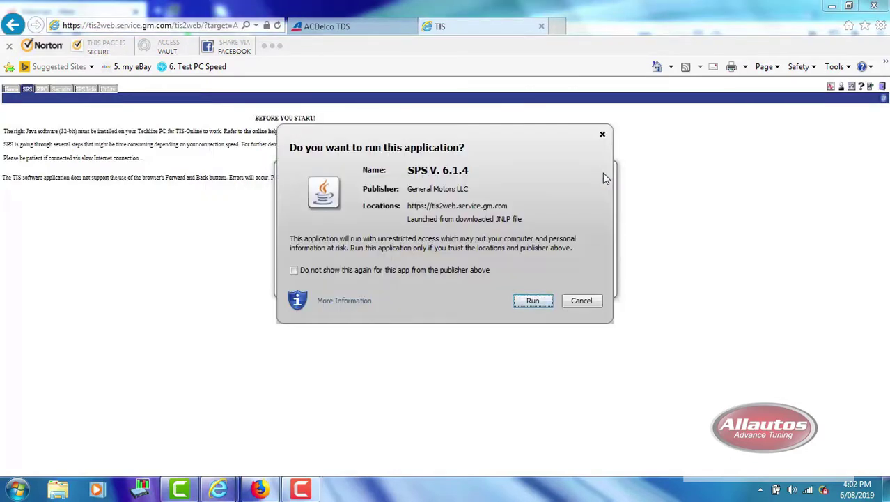
Run SPS, allow the GM installer, and install the IVCS5B COM Proxy to completion.
click(538, 298)
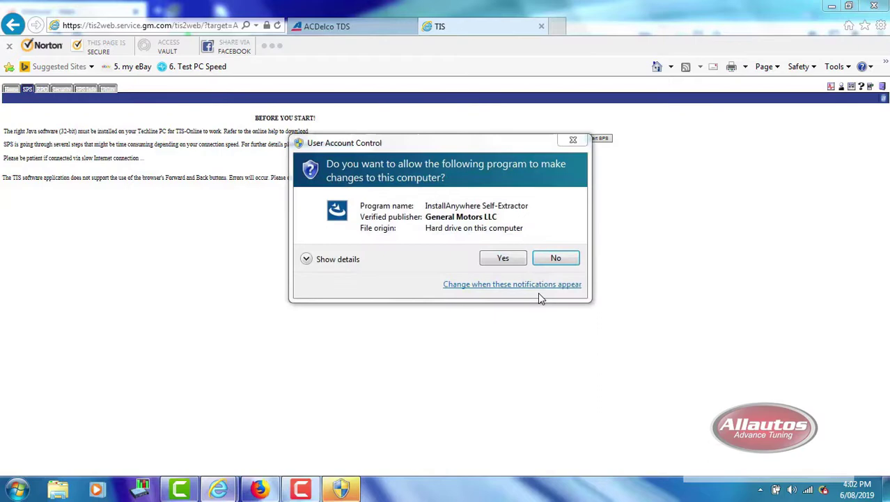
click(508, 257)
click(639, 376)
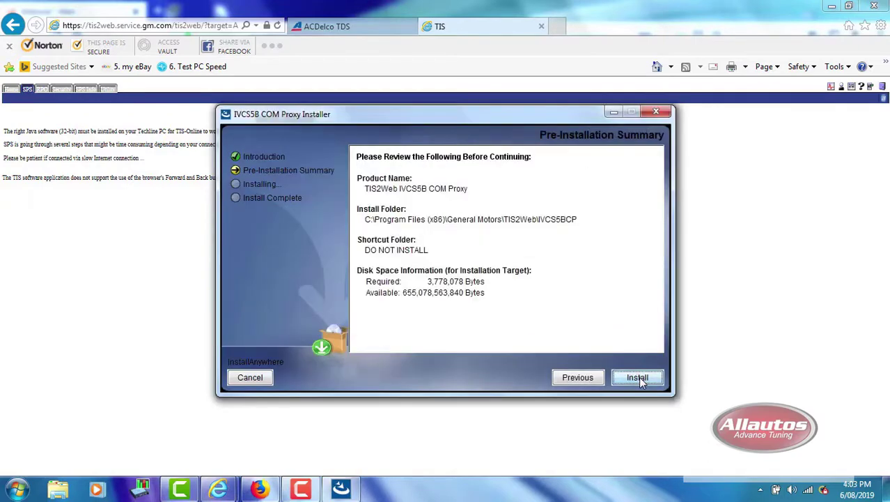
click(637, 377)
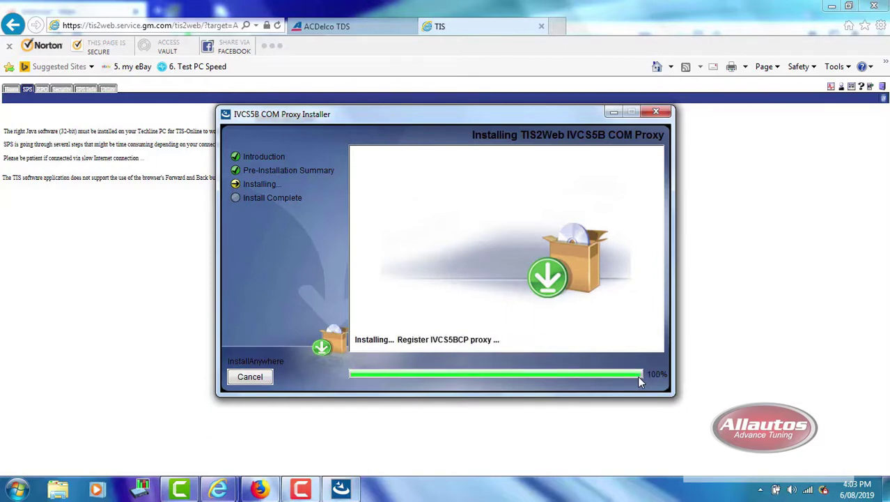
click(637, 378)
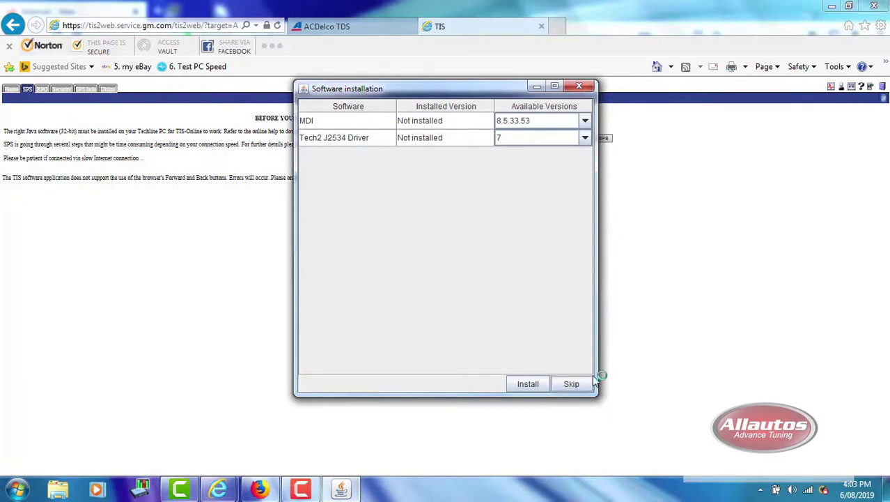
Install MDI 8.5.33.53 and Tech2 J2534 Driver 7, approve UAC, and dismiss the summary.
click(527, 386)
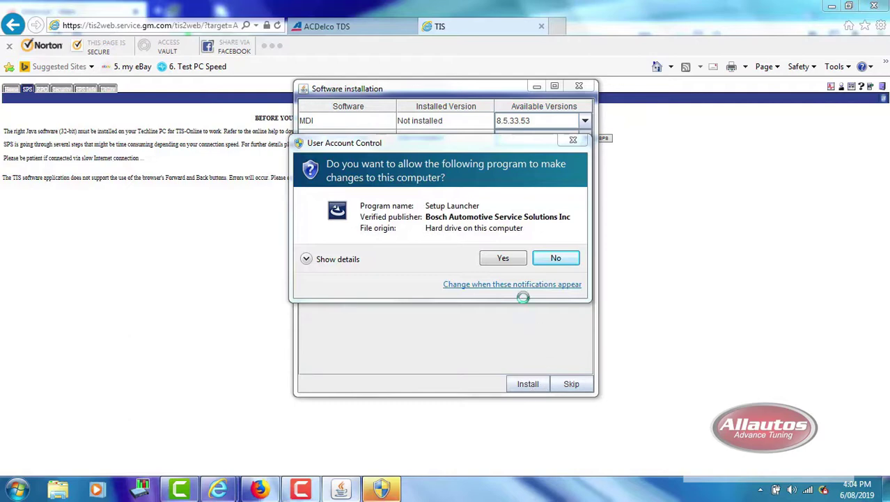
click(513, 265)
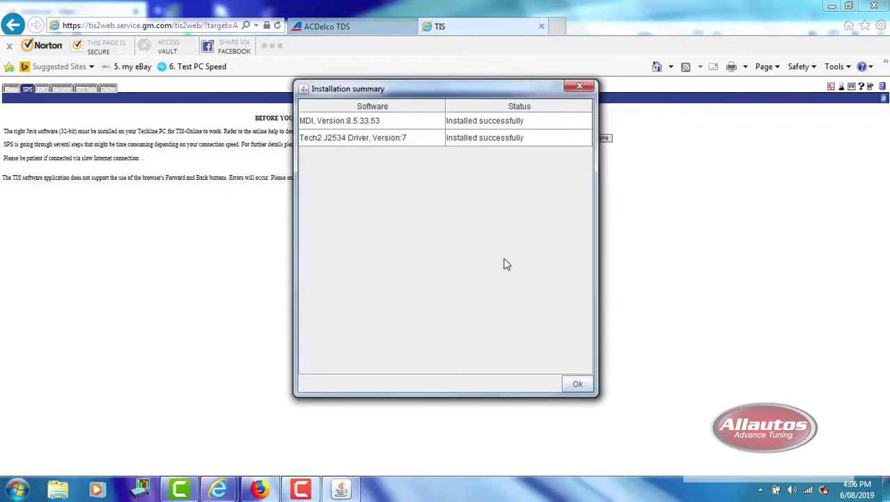
click(575, 384)
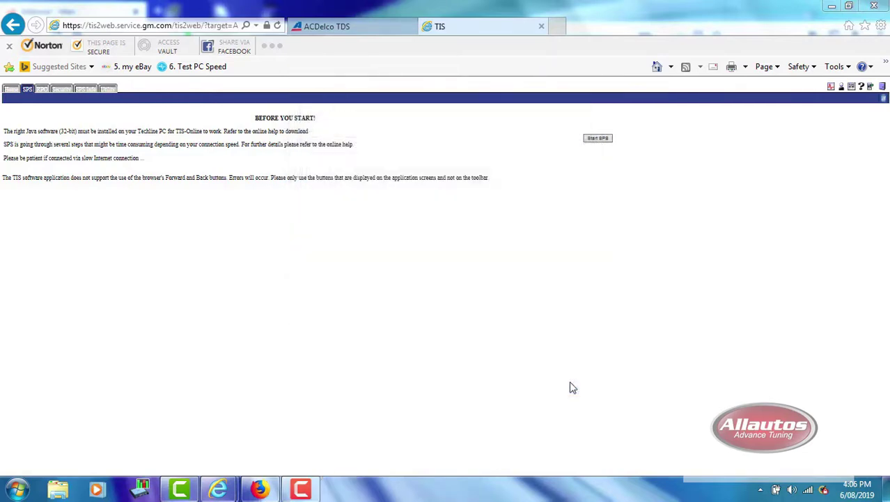
Start SPS and allow SPS V. 6.1.4 to run at the Java security prompt.
click(598, 141)
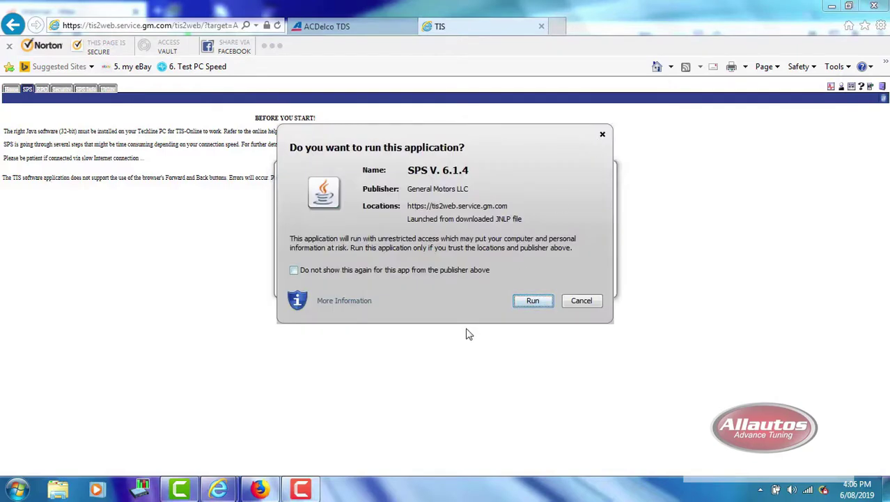
click(533, 301)
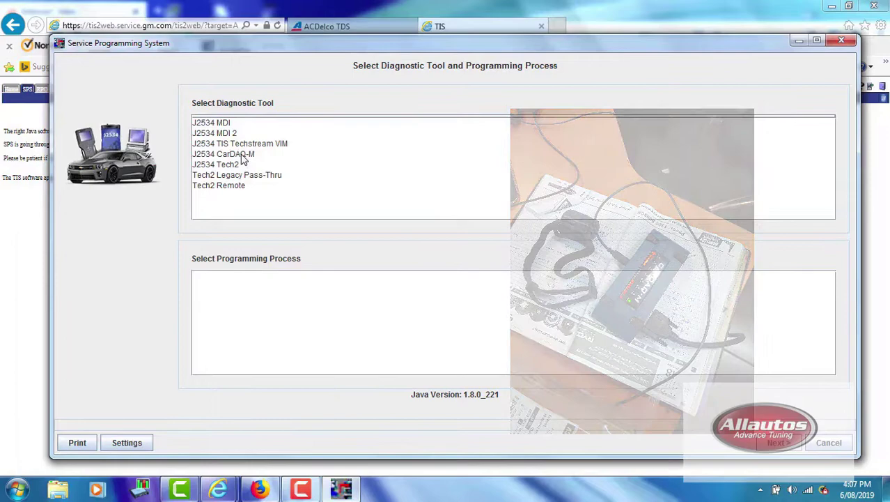
Choose J2534 Tech2, then set salesmake Holden, model year 2010, car line VE COMMODORE.
double_click(240, 165)
drag(840, 139, 839, 164)
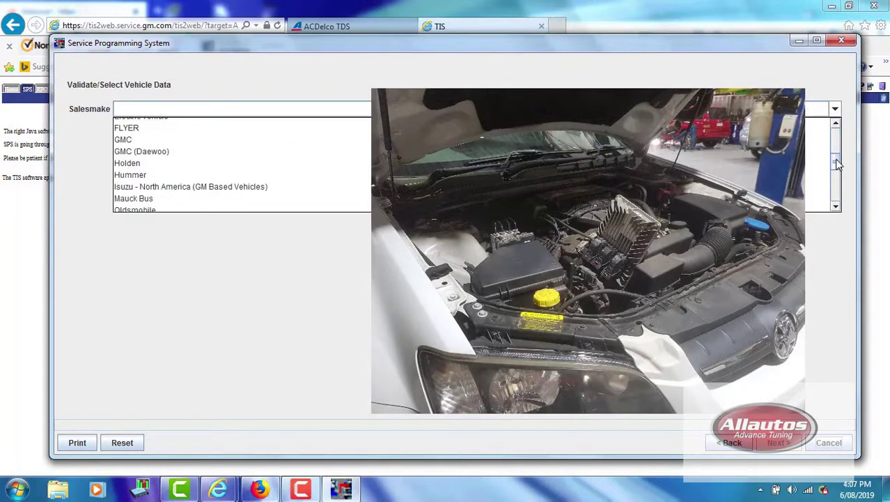
click(361, 165)
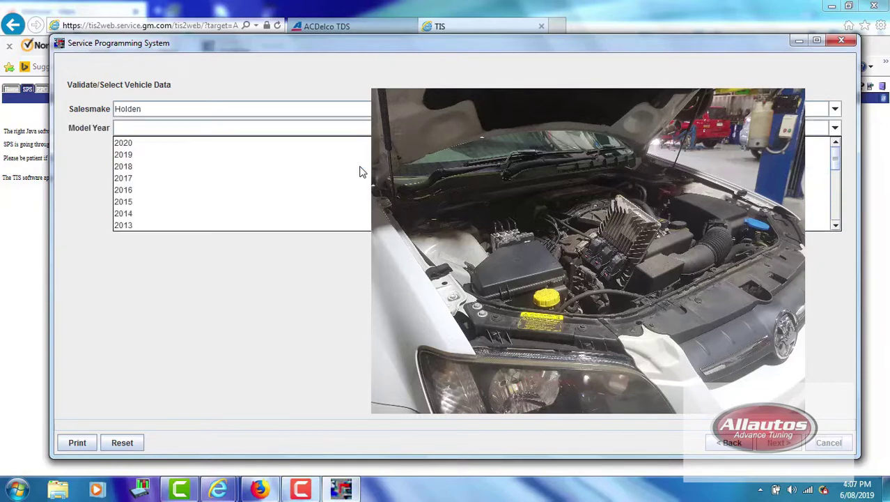
scroll(361, 172, down, 1)
key(Return)
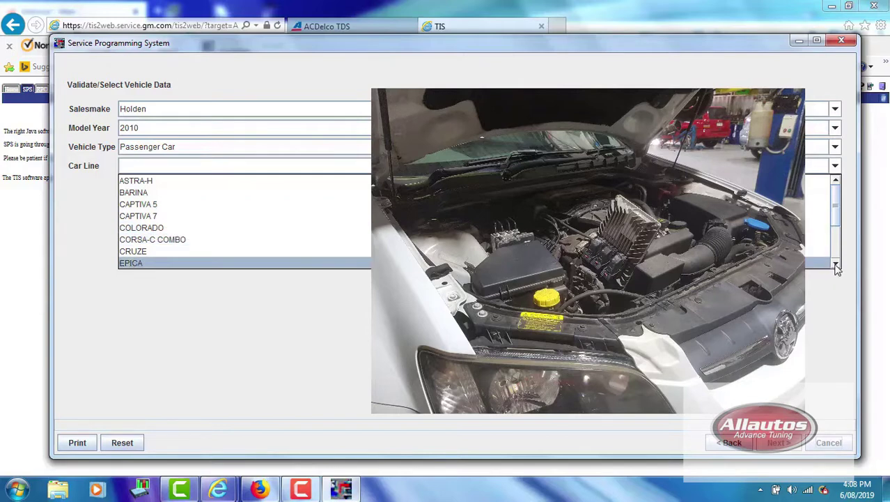
scroll(836, 268, down, 5)
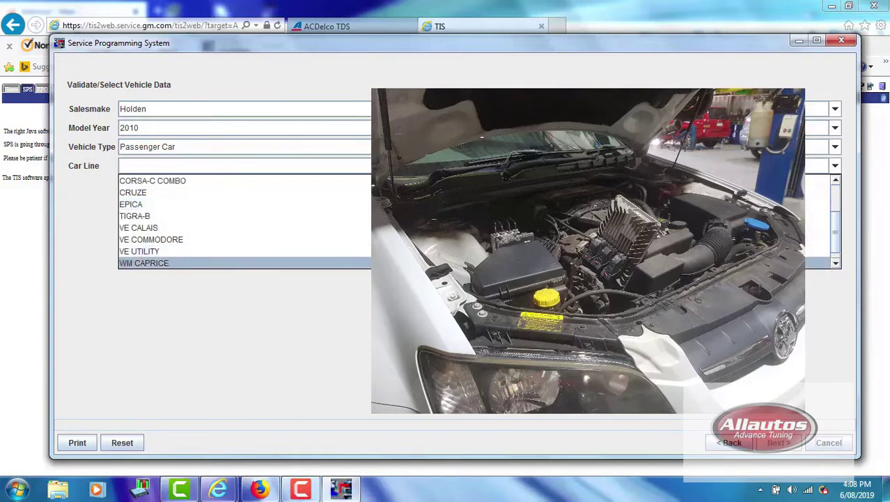
click(592, 241)
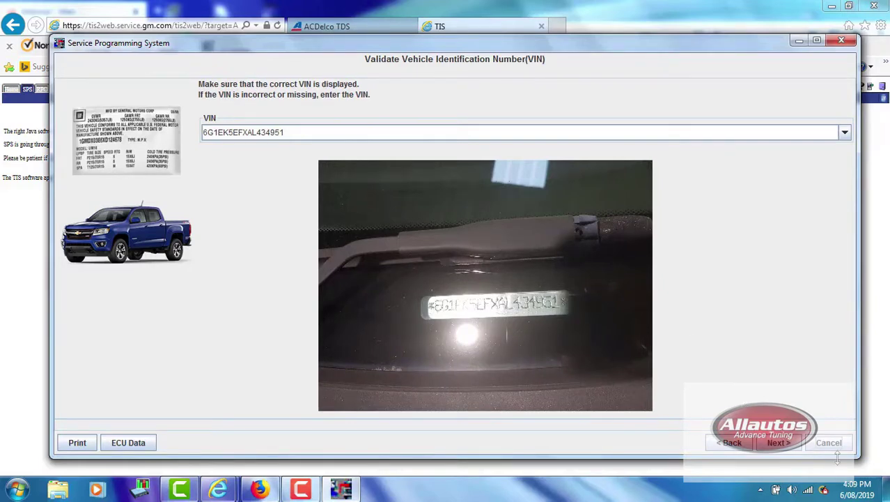
Accept the displayed VIN, set the badge to Holden, and proceed to supported controllers.
click(782, 443)
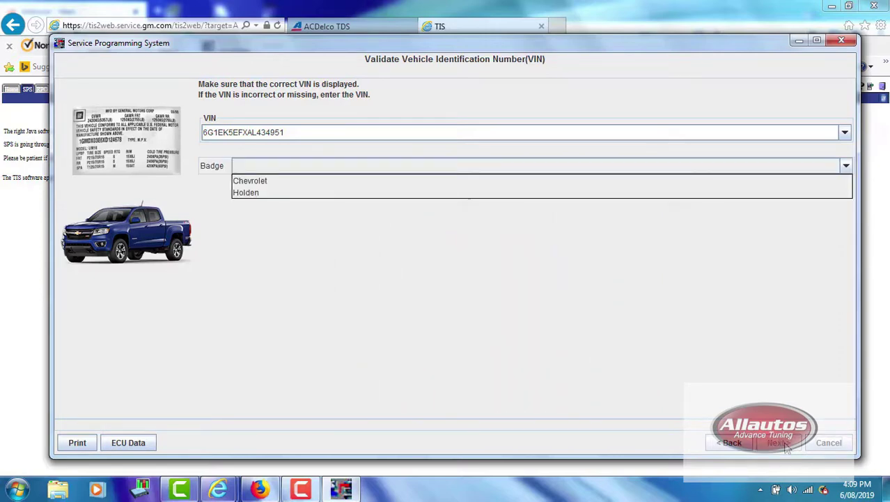
click(274, 201)
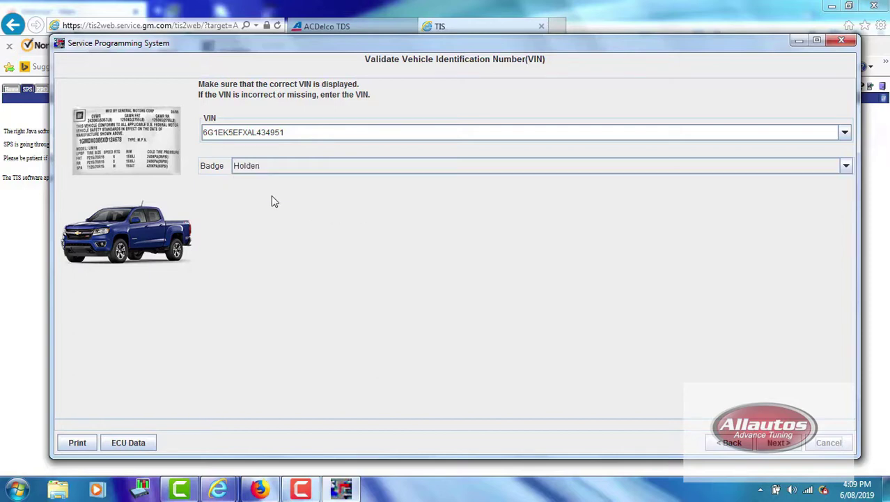
click(775, 446)
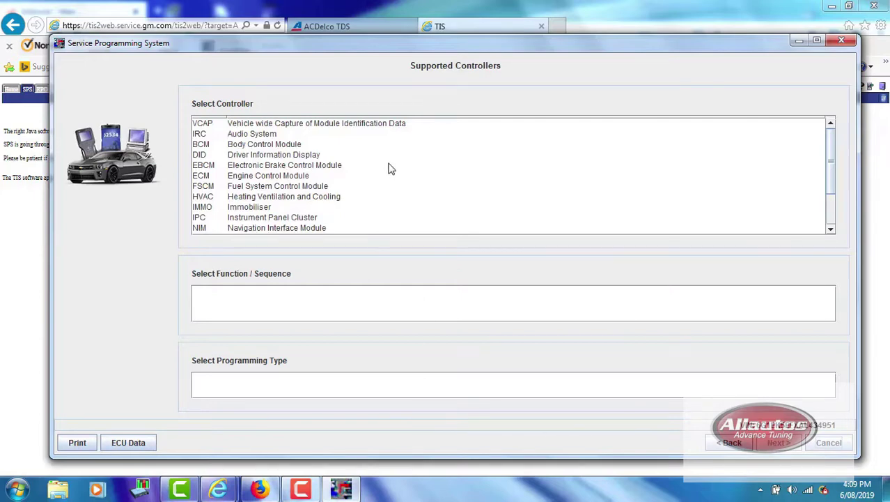
Select the Engine Control Module for Normal programming and proceed to vehicle data validation.
click(297, 177)
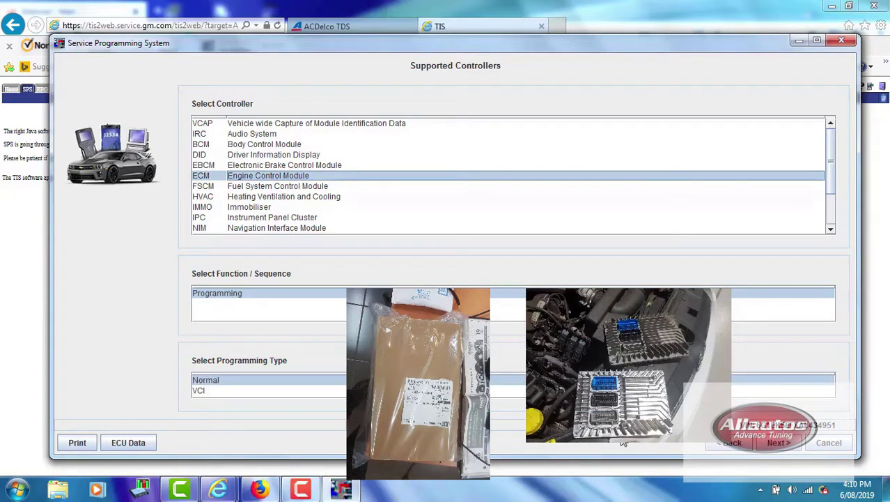
click(777, 445)
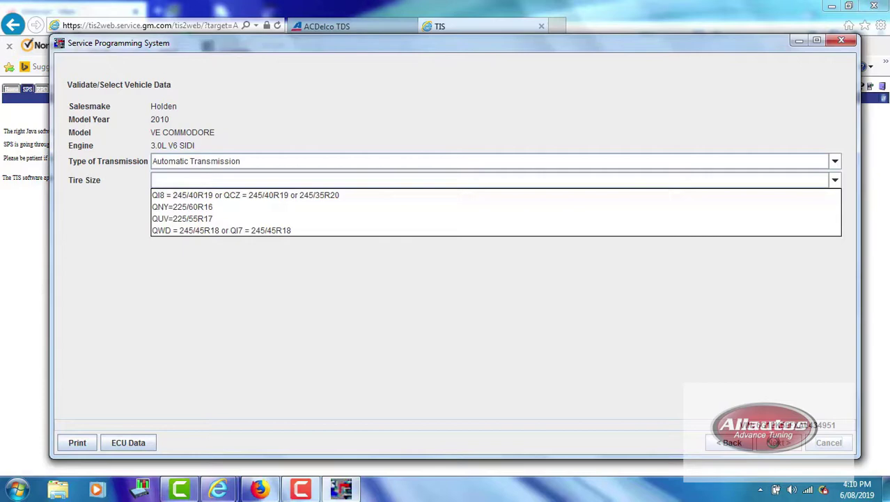
Set tyre size QNY=225/60R16 and Standard oil consumption calibration, then go to the summary.
click(773, 442)
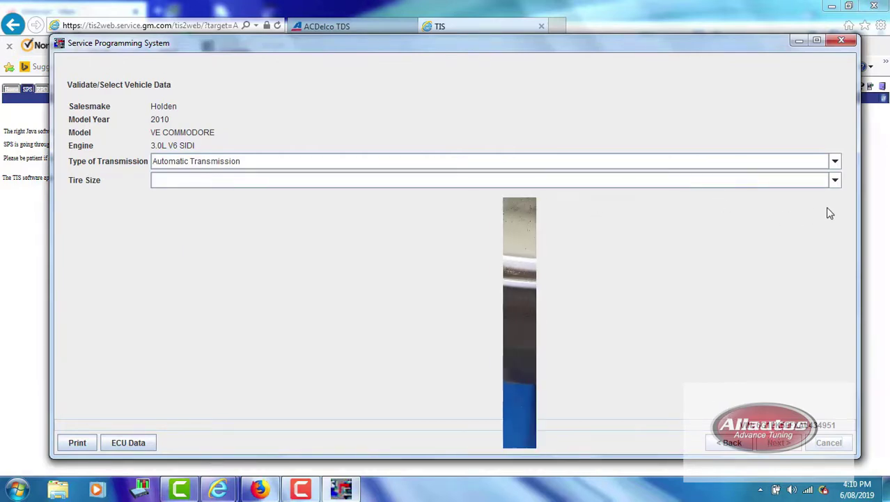
click(835, 180)
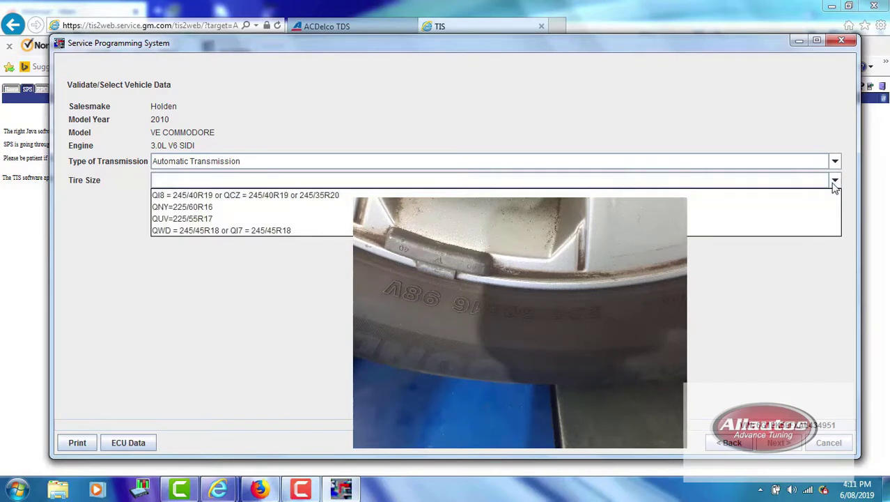
click(269, 208)
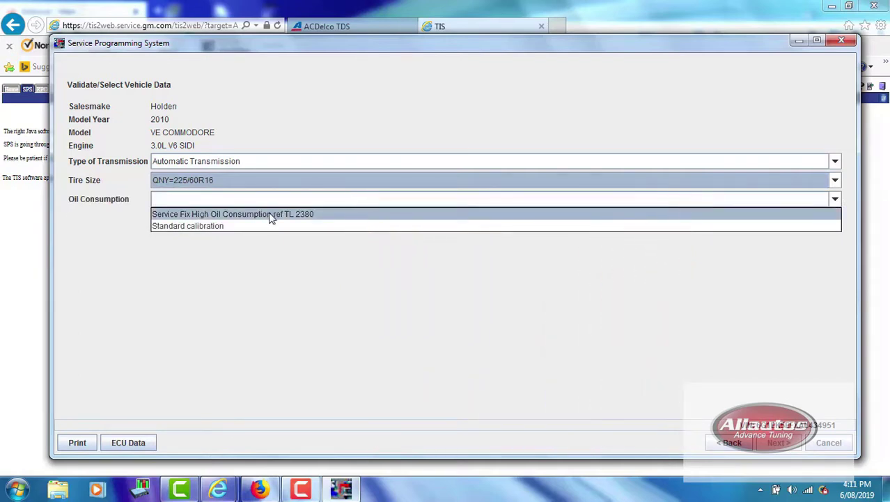
click(270, 227)
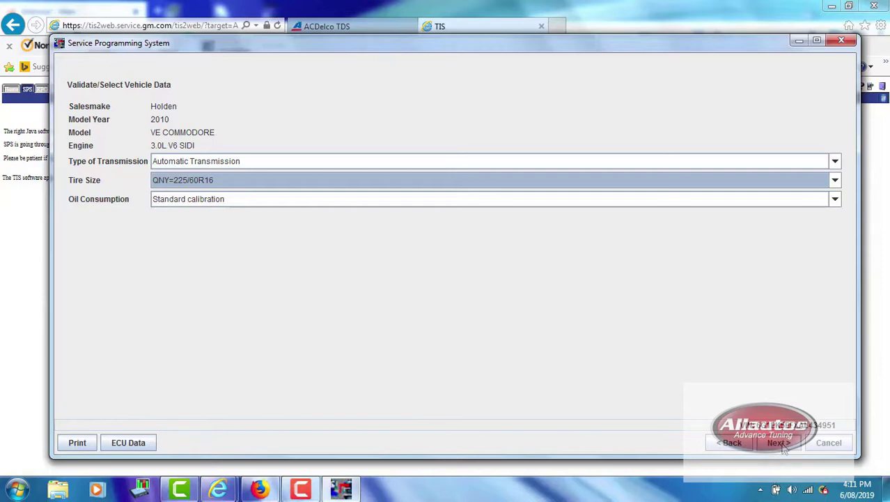
click(780, 444)
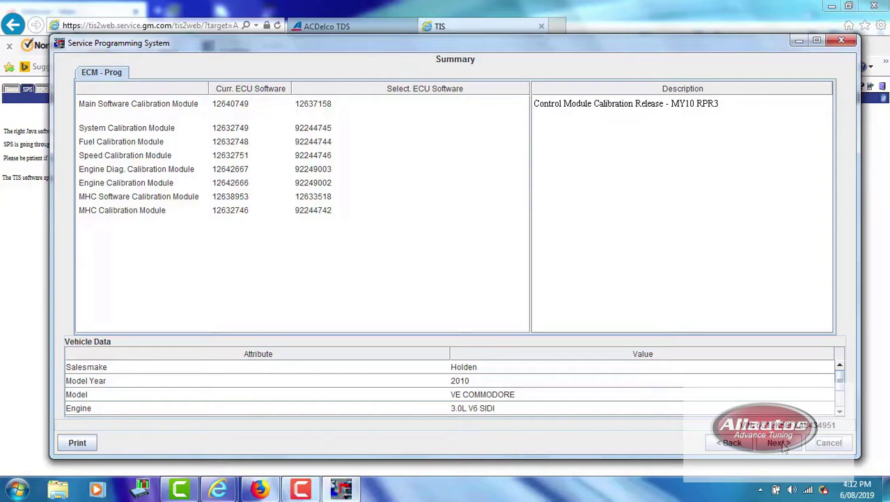
Confirm the MY10 RPR3 calibration summary and transfer the new calibration to the ECM.
click(779, 444)
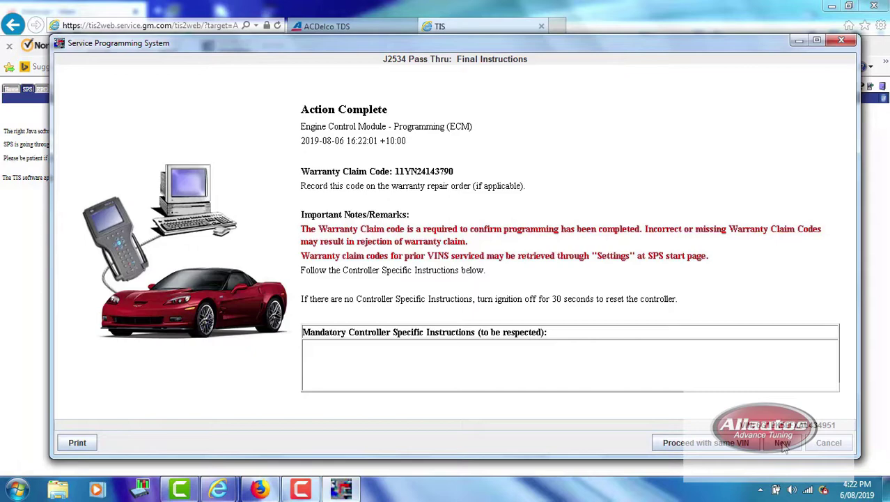
click(783, 443)
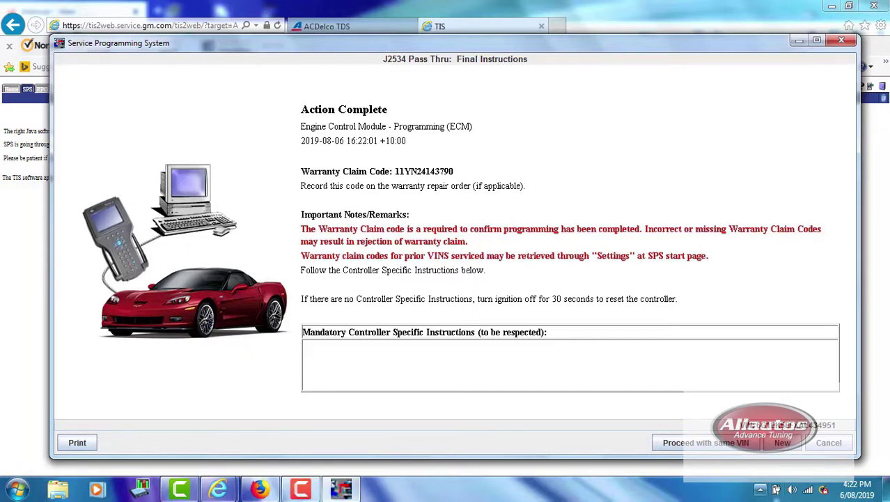